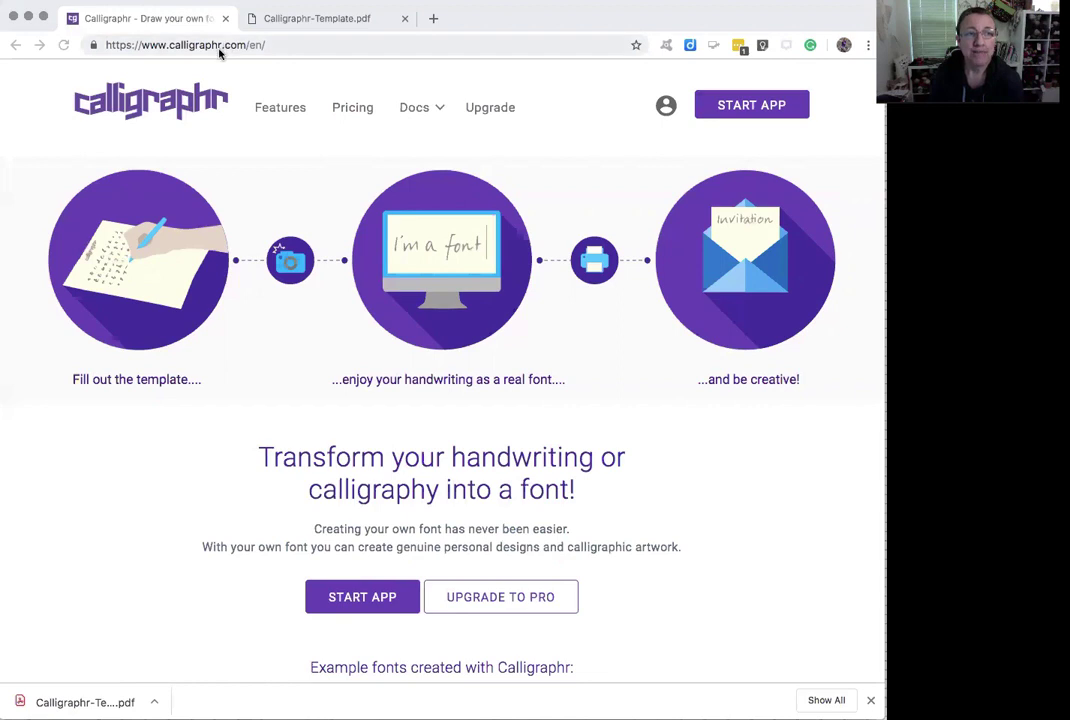
# Step: Launch the Calligraphr web app, go to the Templates page and bring up the template download options
pyautogui.click(768, 112)
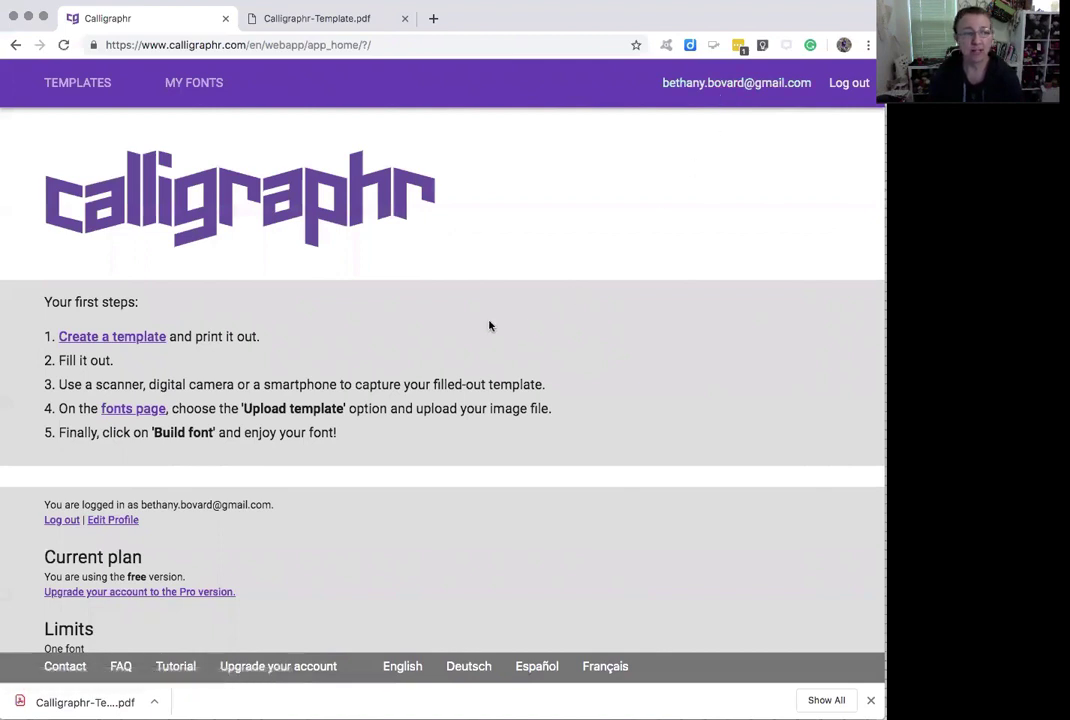
pyautogui.click(137, 340)
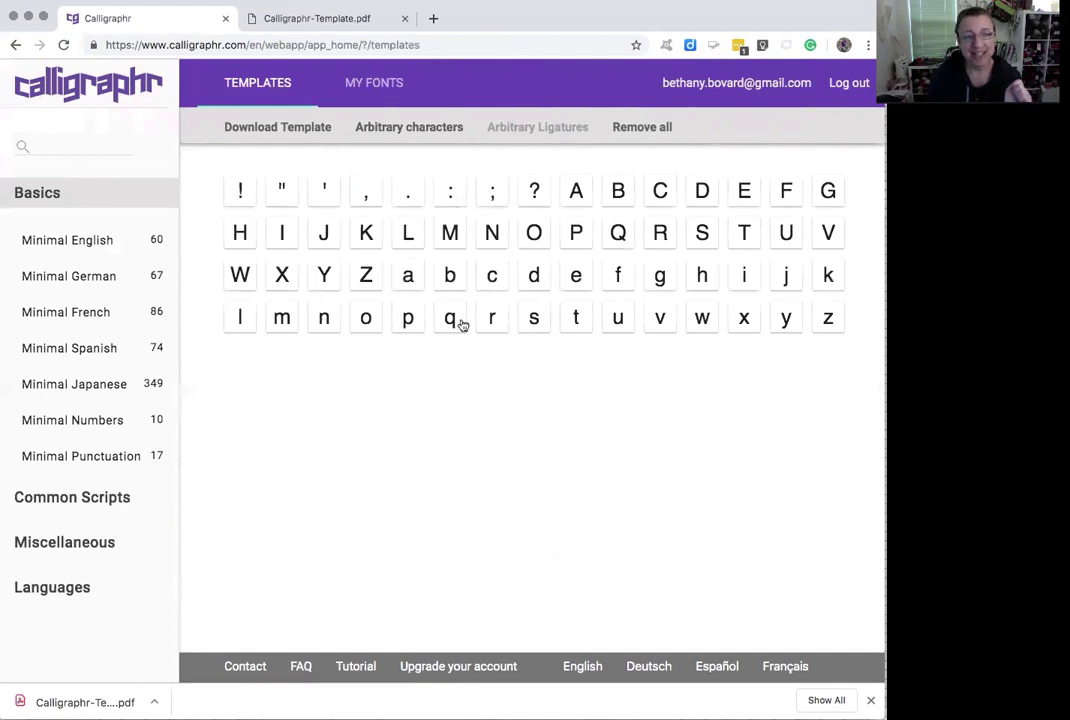
pyautogui.click(300, 133)
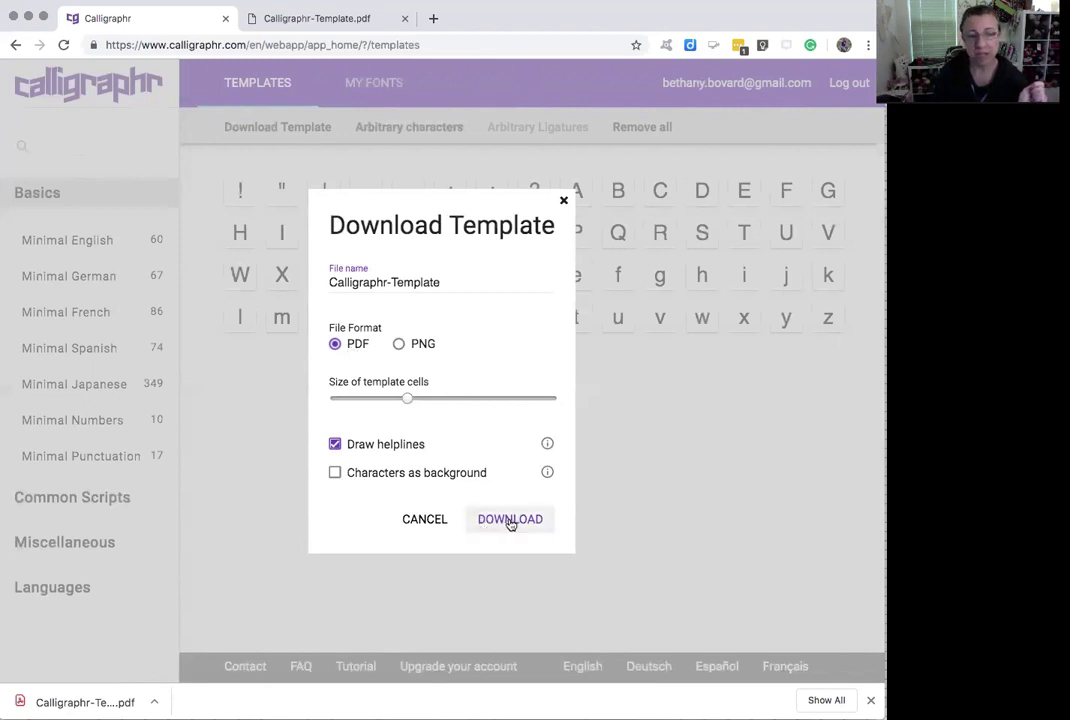
# Step: View the downloaded Calligraphr-Template.pdf with its blank character grid
pyautogui.click(352, 18)
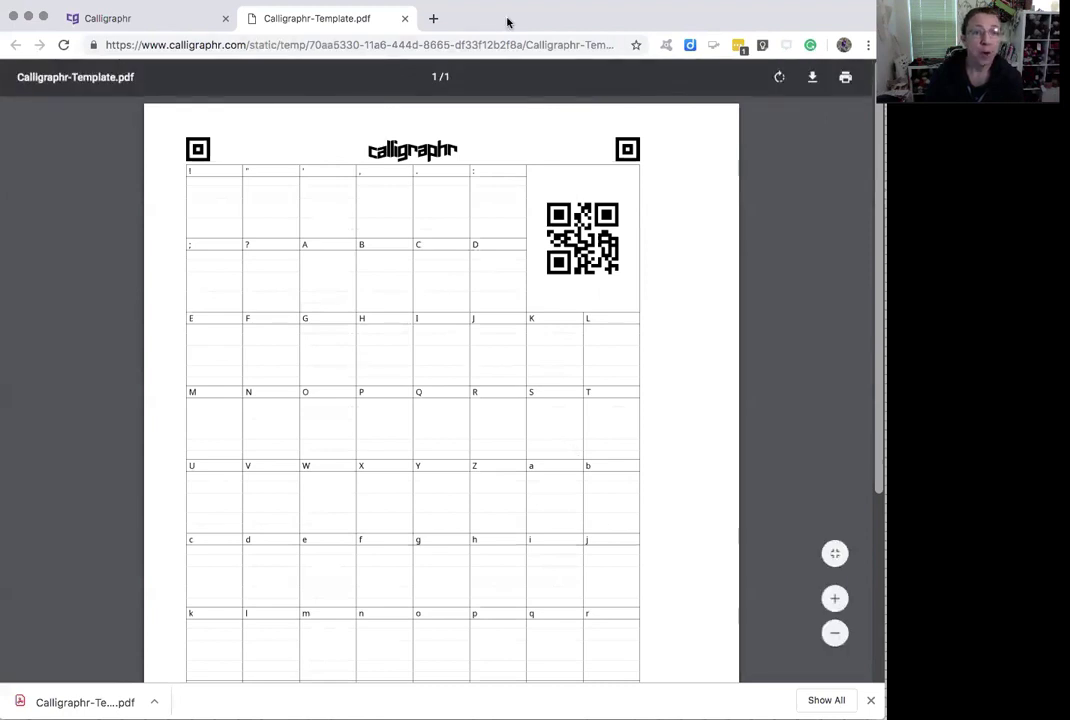
# Step: Switch to Font_Template copy.pdf in Acrobat
pyautogui.press('super+Tab')
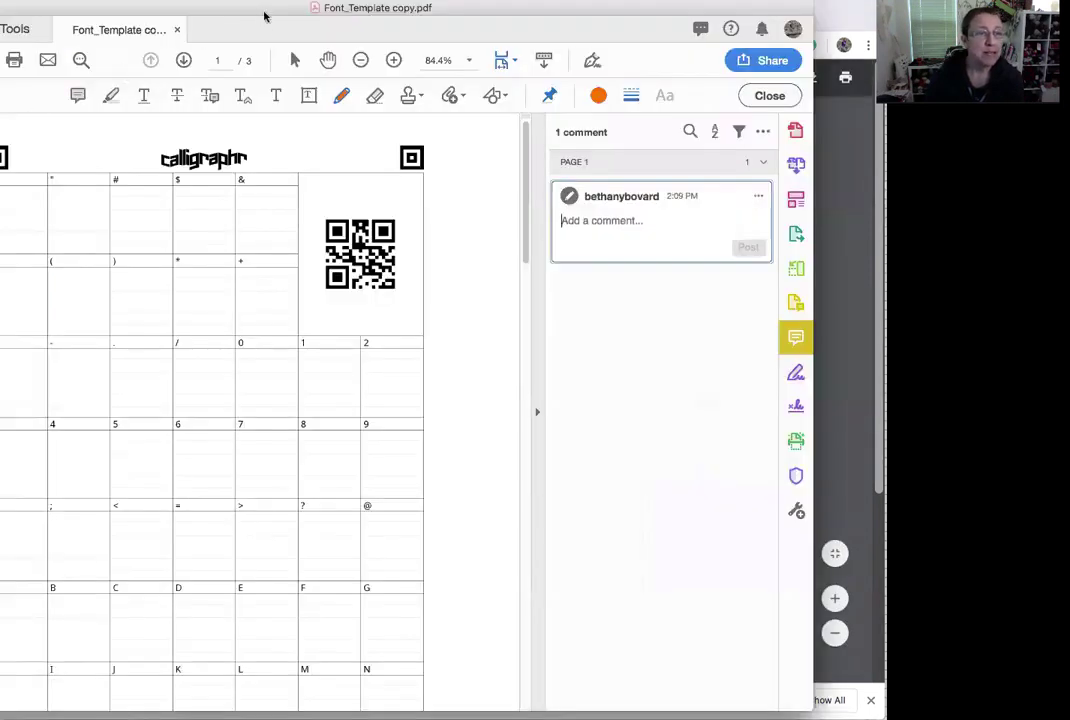
# Step: Hand-draw the digits in the 0 and 2 cells of Font_Template copy.pdf, then scroll through its pages
pyautogui.moveTo(263, 12); pyautogui.dragTo(331, 15)
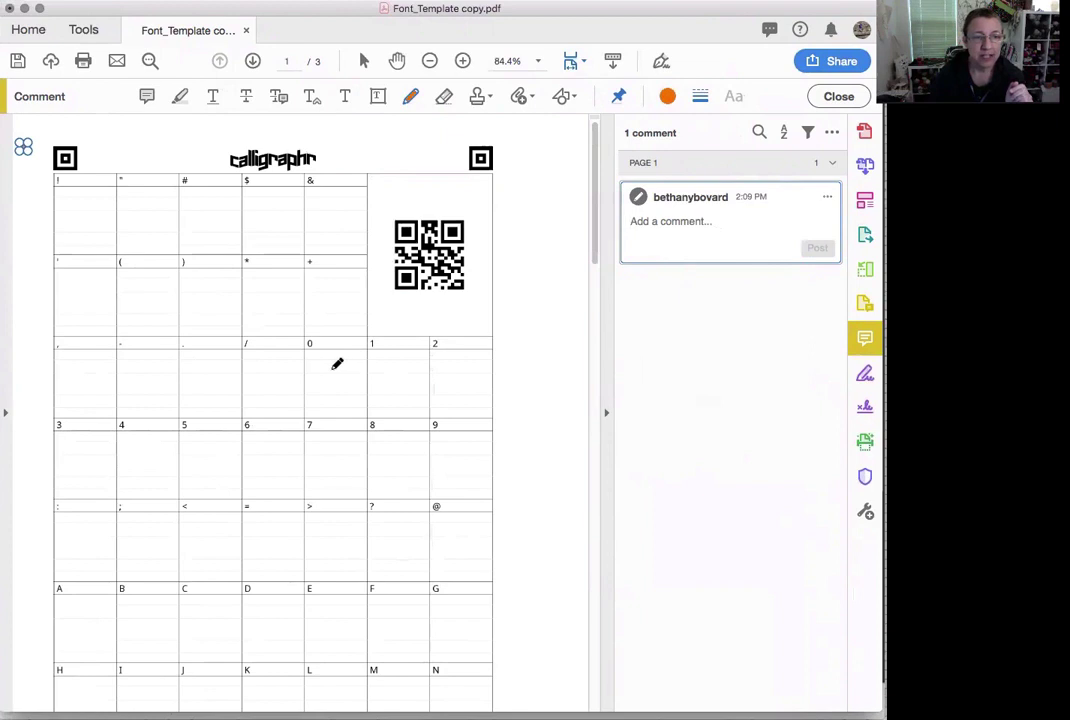
pyautogui.moveTo(335, 366)
pyautogui.mouseDown()
pyautogui.moveTo(321, 401)
pyautogui.moveTo(346, 390)
pyautogui.moveTo(333, 366)
pyautogui.moveTo(402, 360)
pyautogui.moveTo(400, 398)
pyautogui.mouseUp()
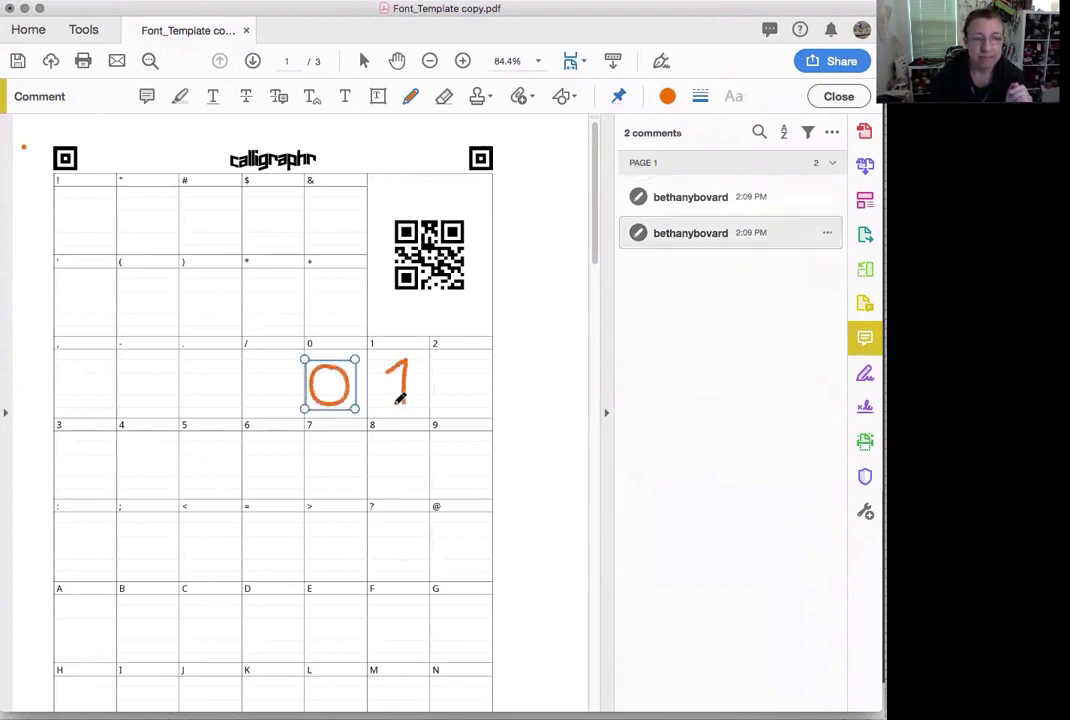
pyautogui.moveTo(449, 368)
pyautogui.mouseDown()
pyautogui.moveTo(472, 356)
pyautogui.moveTo(476, 401)
pyautogui.moveTo(485, 401)
pyautogui.mouseUp()
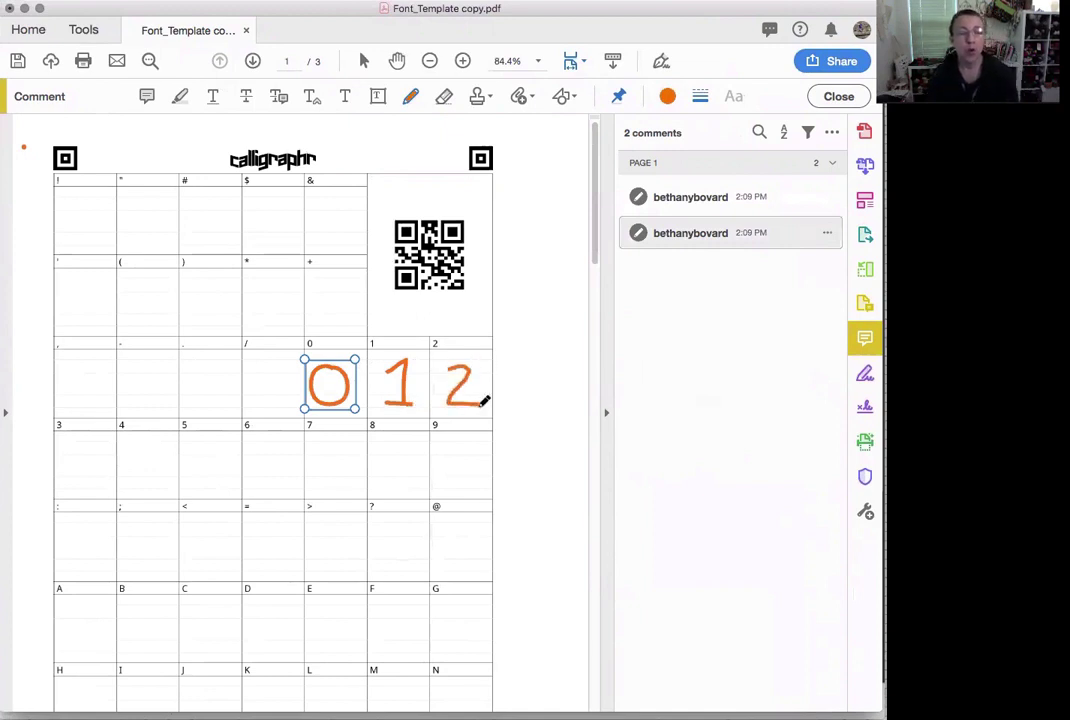
pyautogui.scroll(-5, 484, 401)
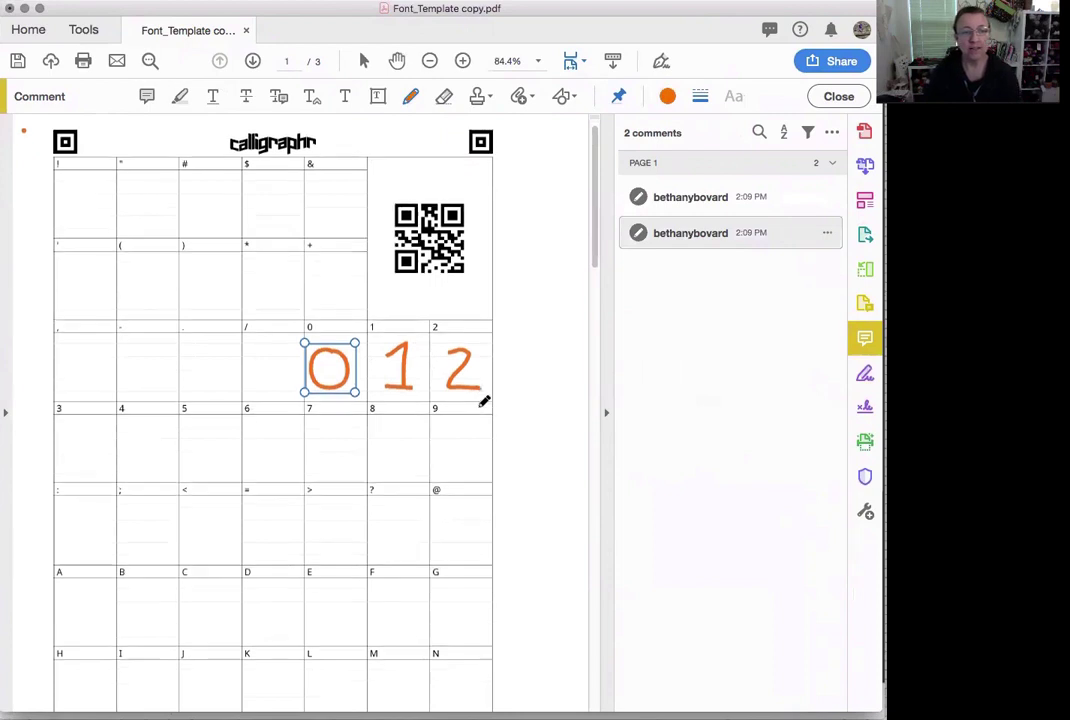
pyautogui.scroll(-15, 355, 518)
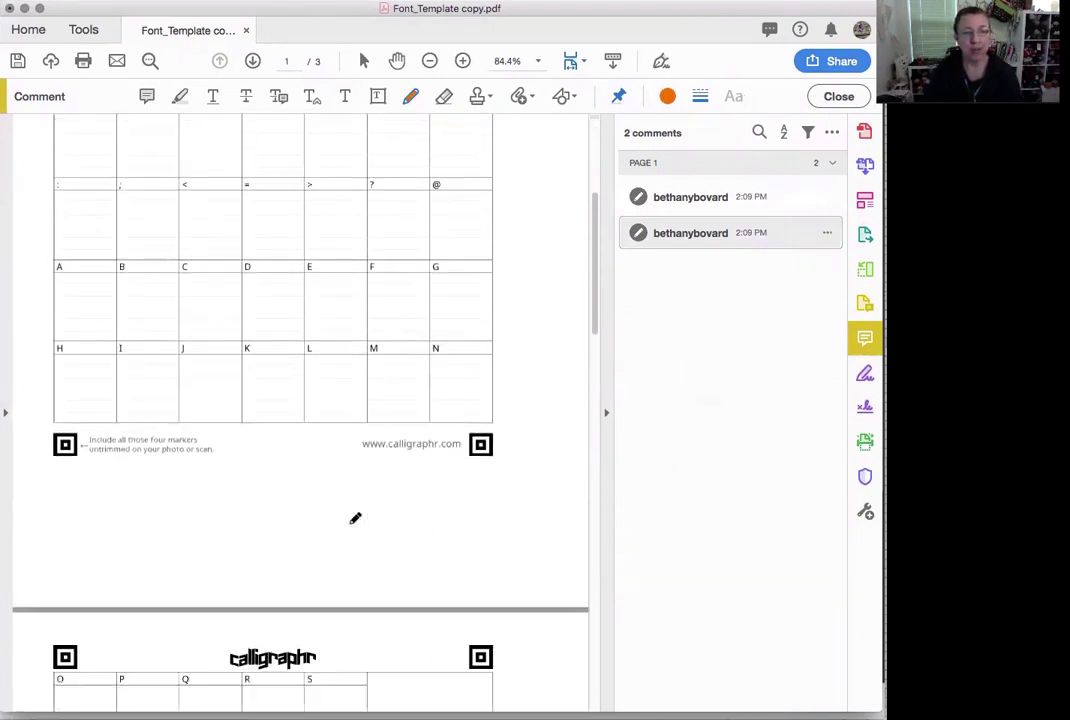
pyautogui.scroll(-5, 355, 518)
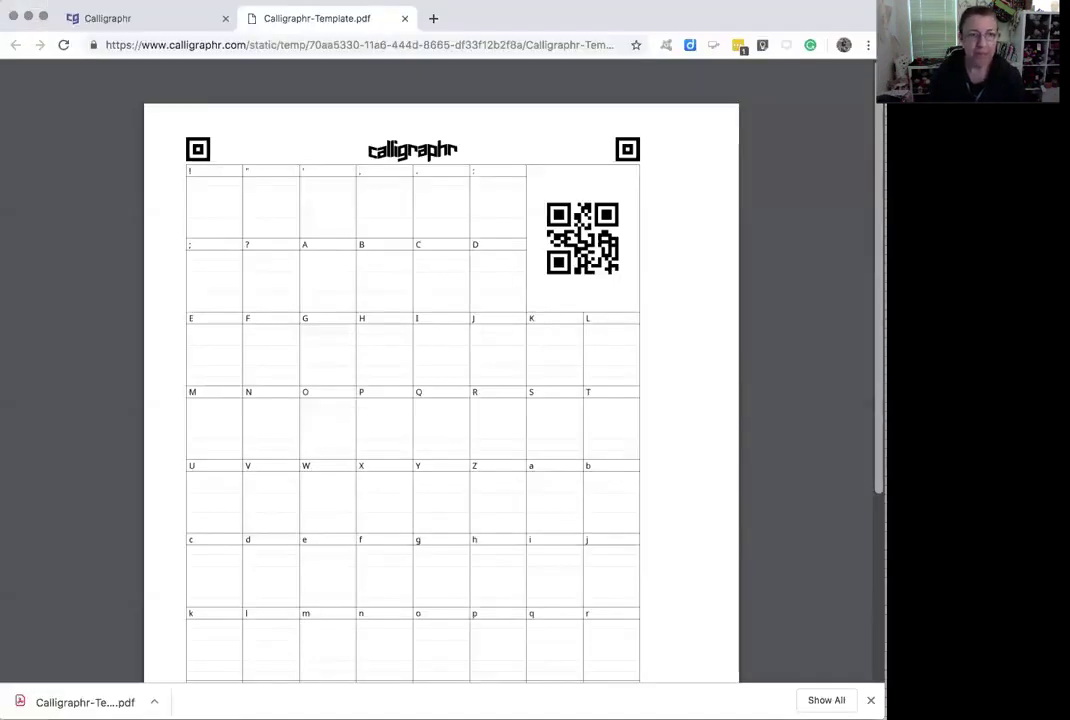
# Step: Close Calligraphr's Download Template dialog and open My Fonts to view MyFont's handwritten glyphs
pyautogui.click(157, 24)
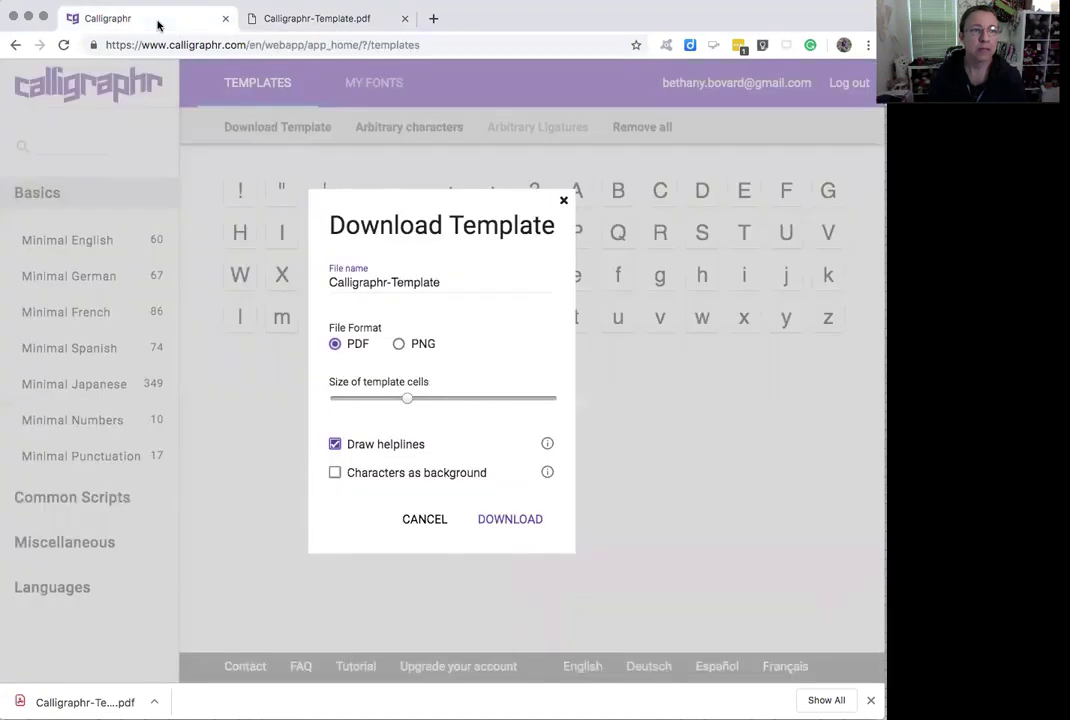
pyautogui.click(564, 204)
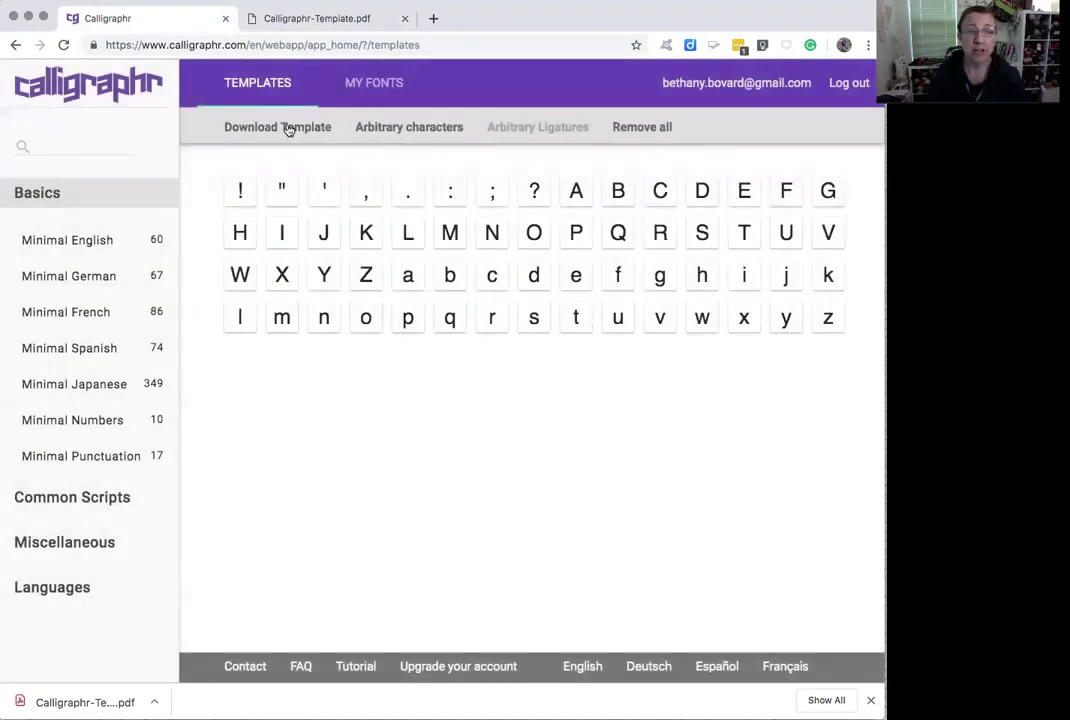
pyautogui.click(370, 84)
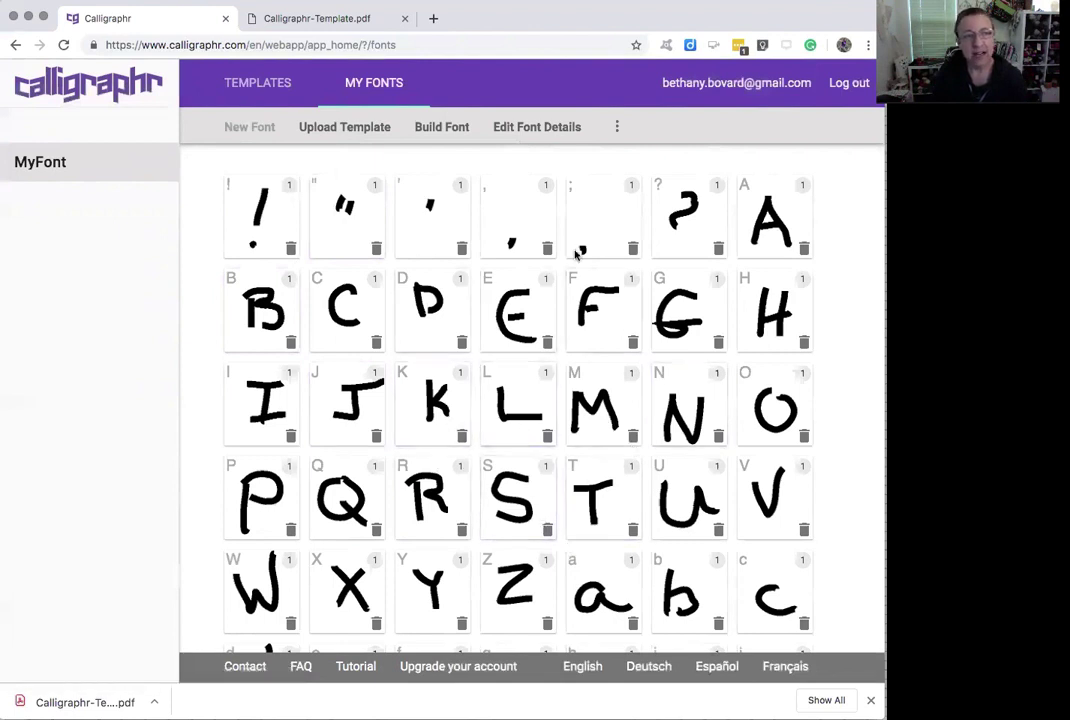
# Step: Build the font renamed from MyFont to 'My Silly Font', producing the TTF and OTF files
pyautogui.click(443, 128)
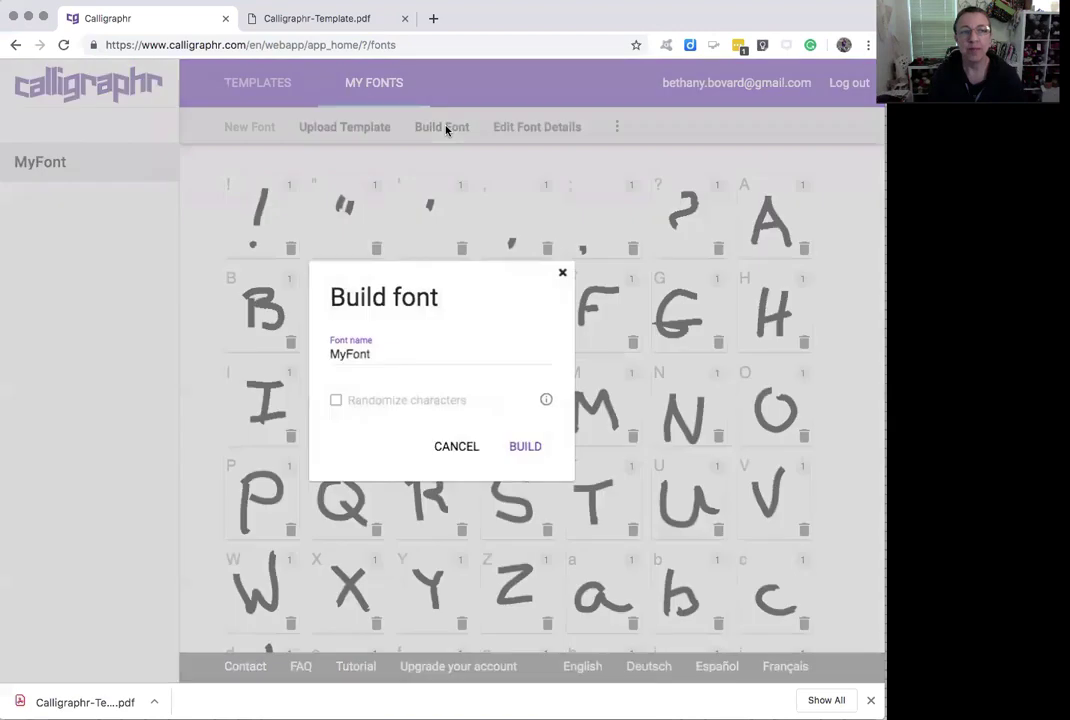
pyautogui.click(395, 352)
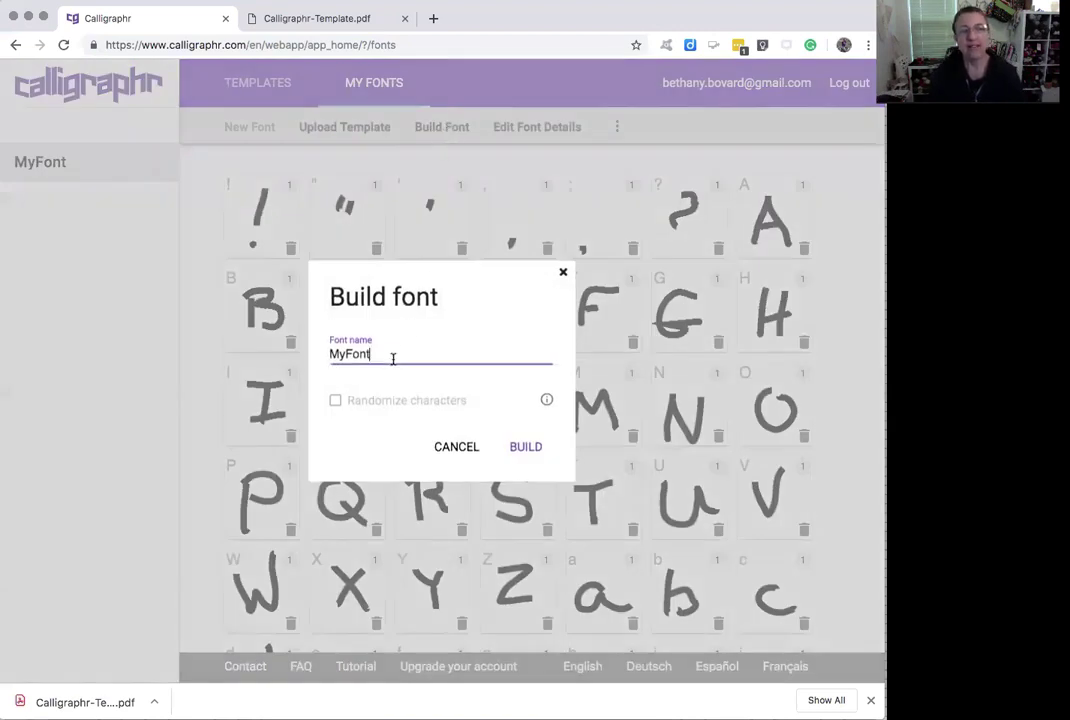
pyautogui.doubleClick(393, 358)
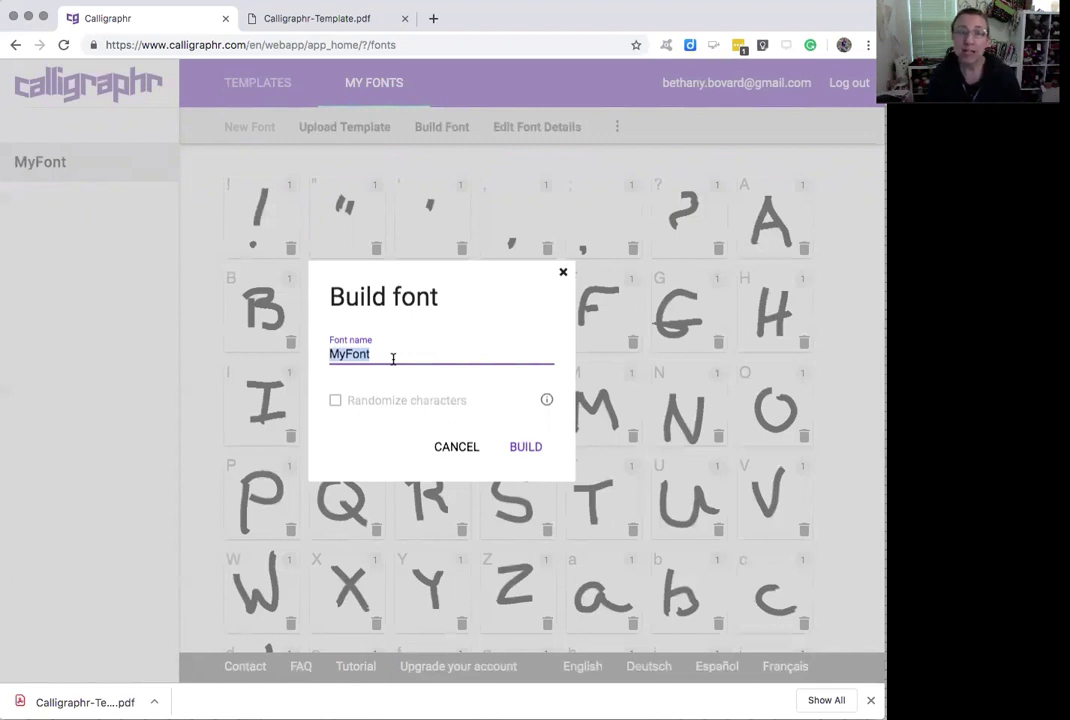
pyautogui.write('My Silly F')
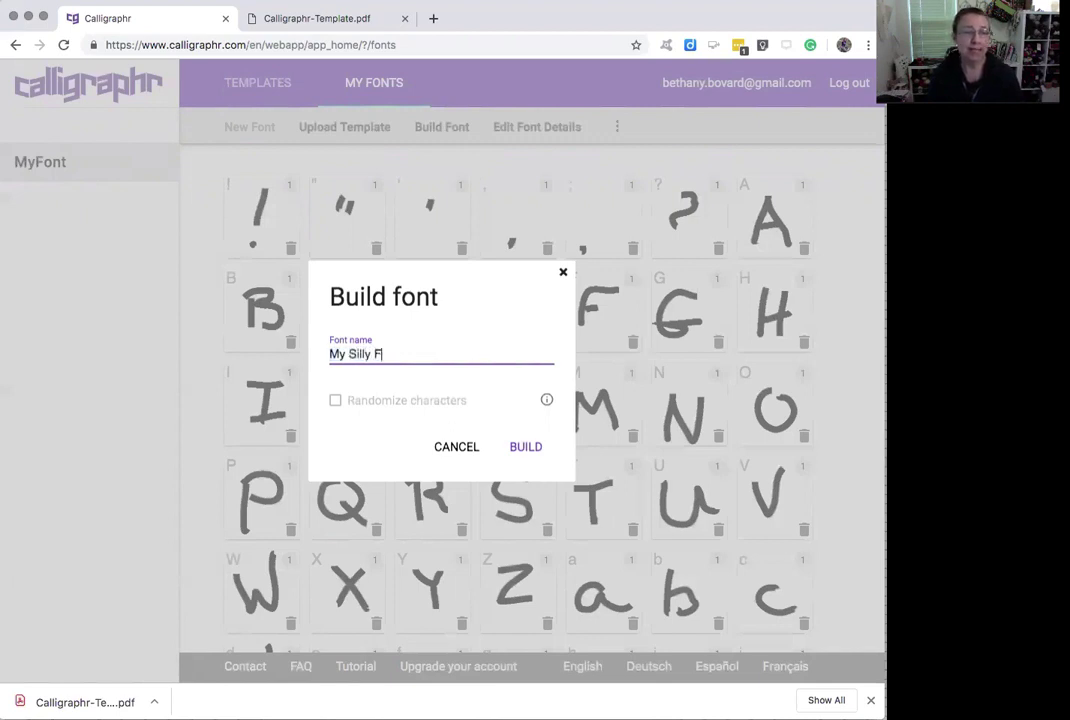
pyautogui.write('ont')
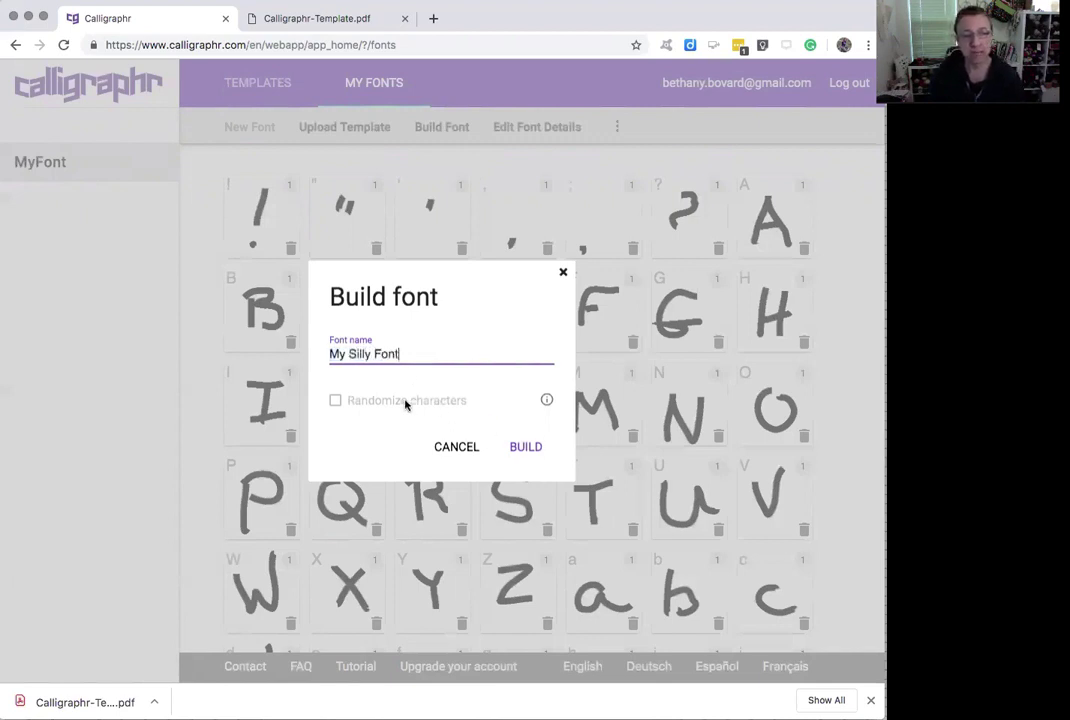
pyautogui.click(529, 447)
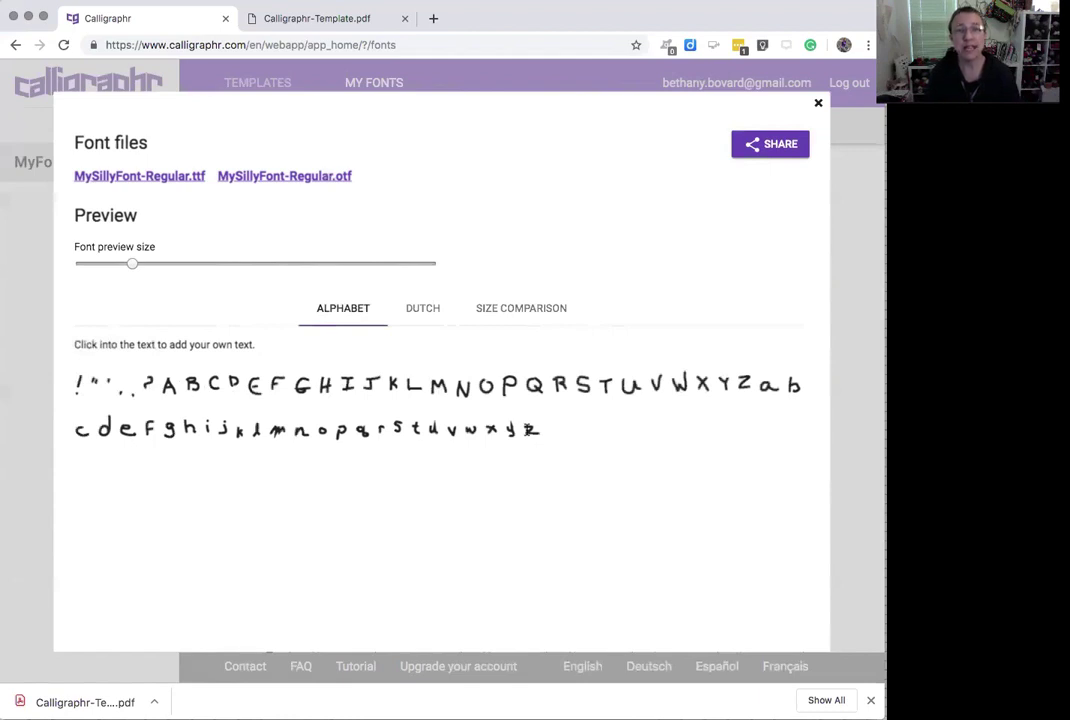
pyautogui.scroll(-3, 527, 430)
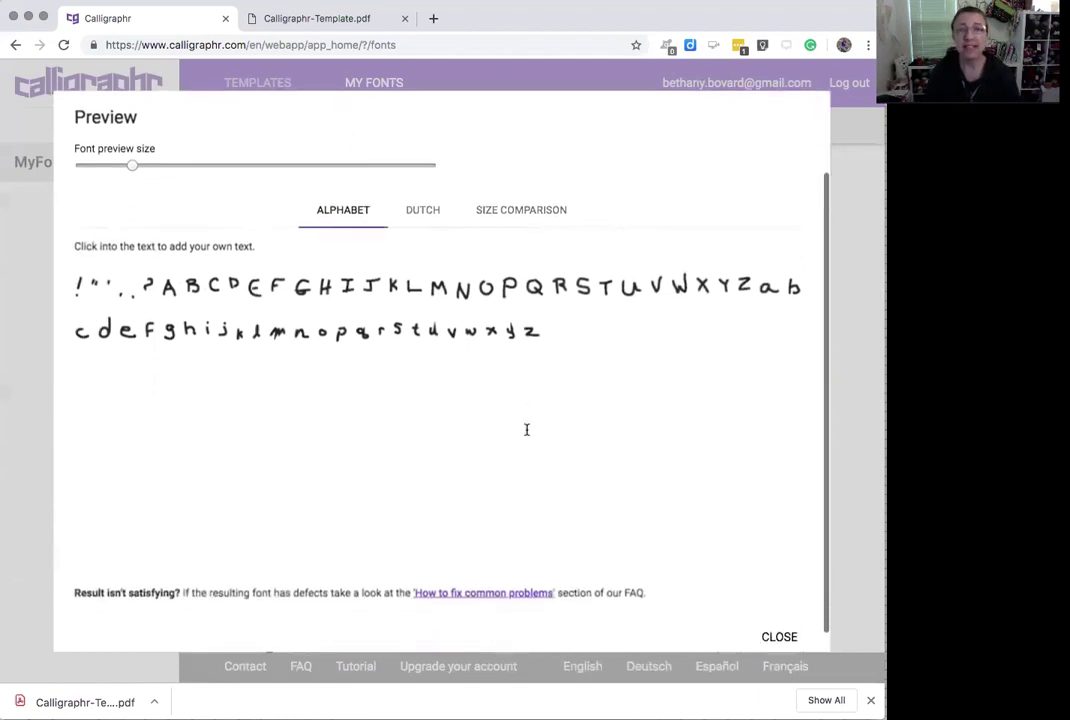
pyautogui.scroll(3, 490, 432)
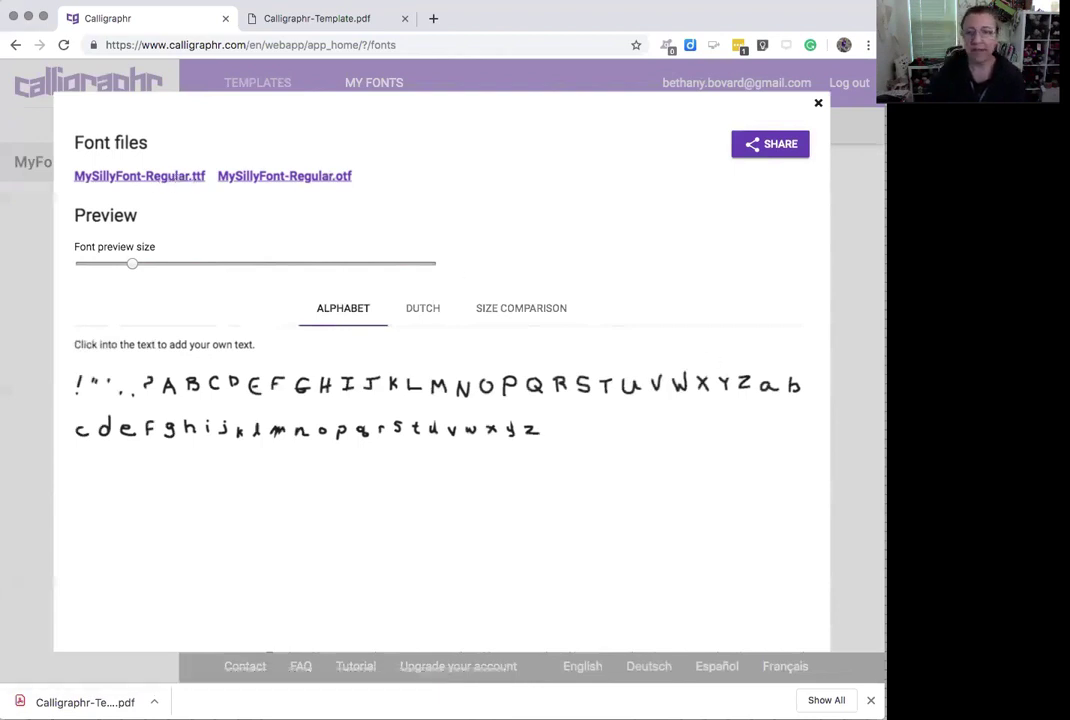
# Step: Move the Font Book window to the left
pyautogui.moveTo(542, 167); pyautogui.dragTo(461, 167)
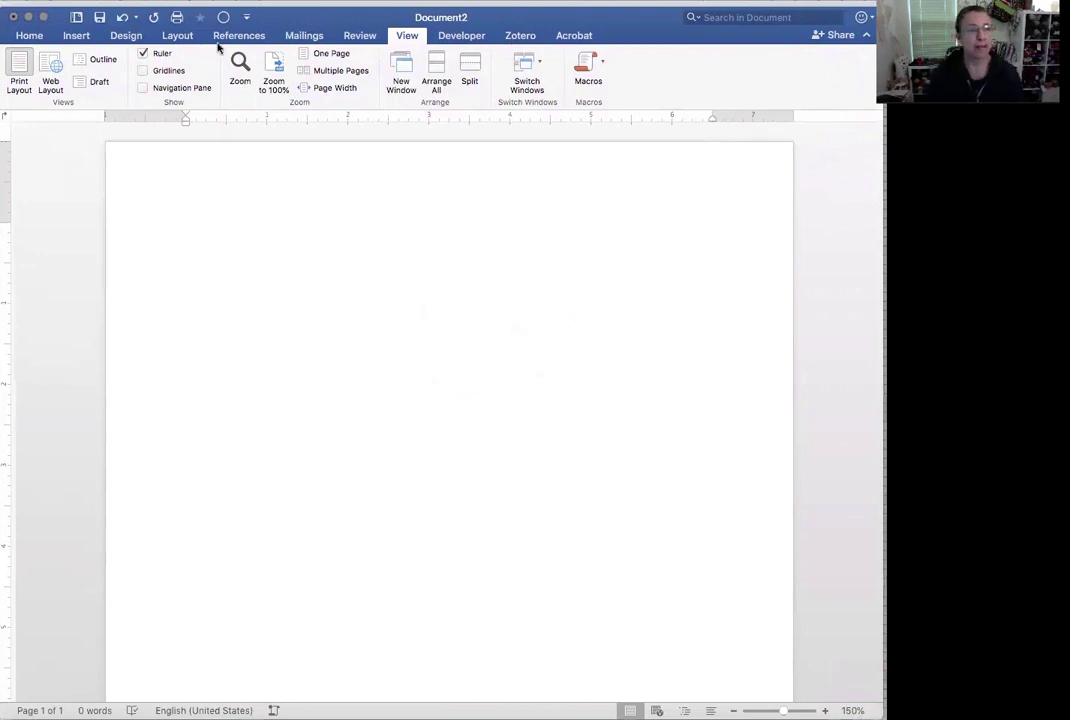
# Step: Set the text to the Silly font at 36 pt and type 'Pattern Name'
pyautogui.click(40, 63)
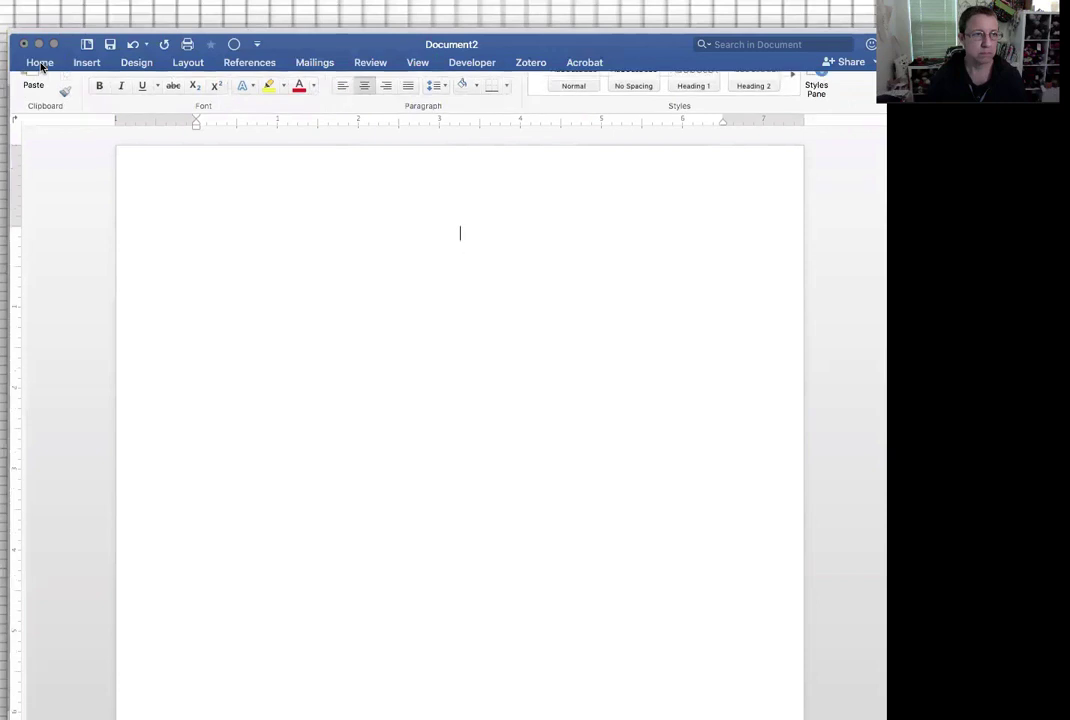
pyautogui.click(40, 63)
pyautogui.click(40, 63)
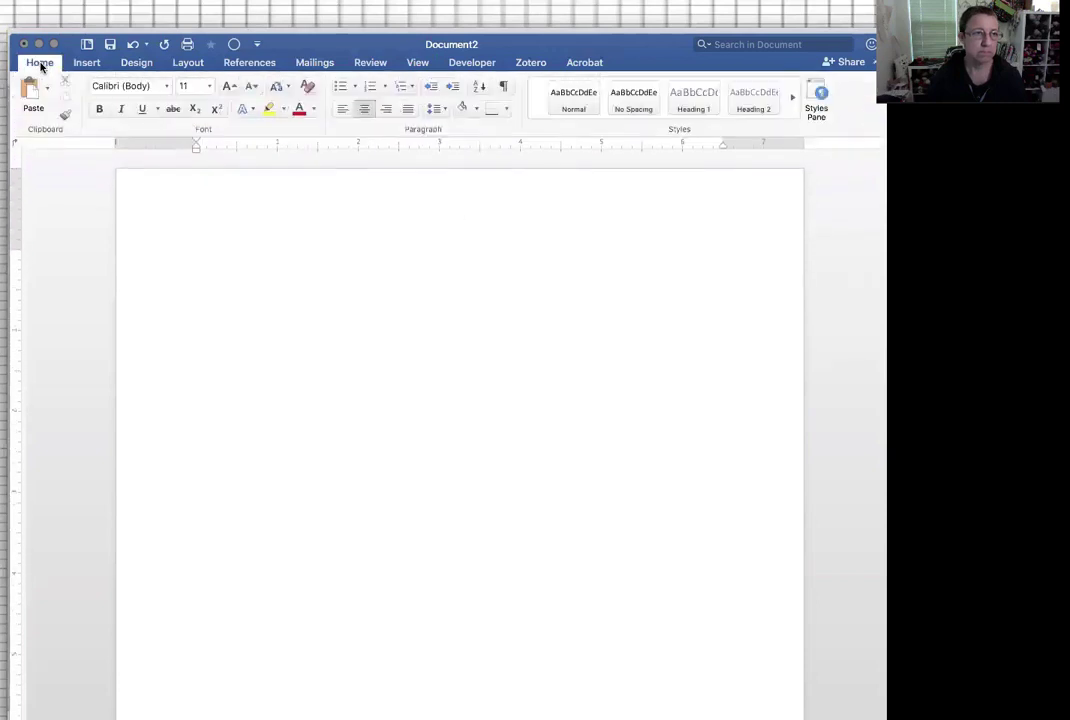
pyautogui.click(140, 86)
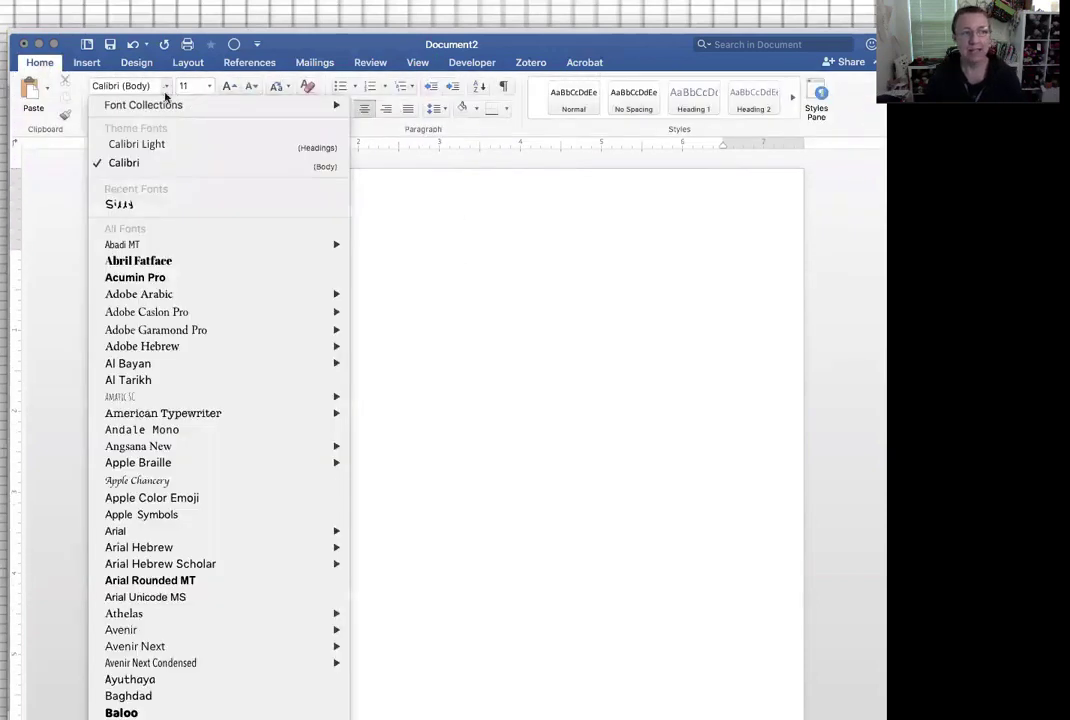
pyautogui.click(135, 206)
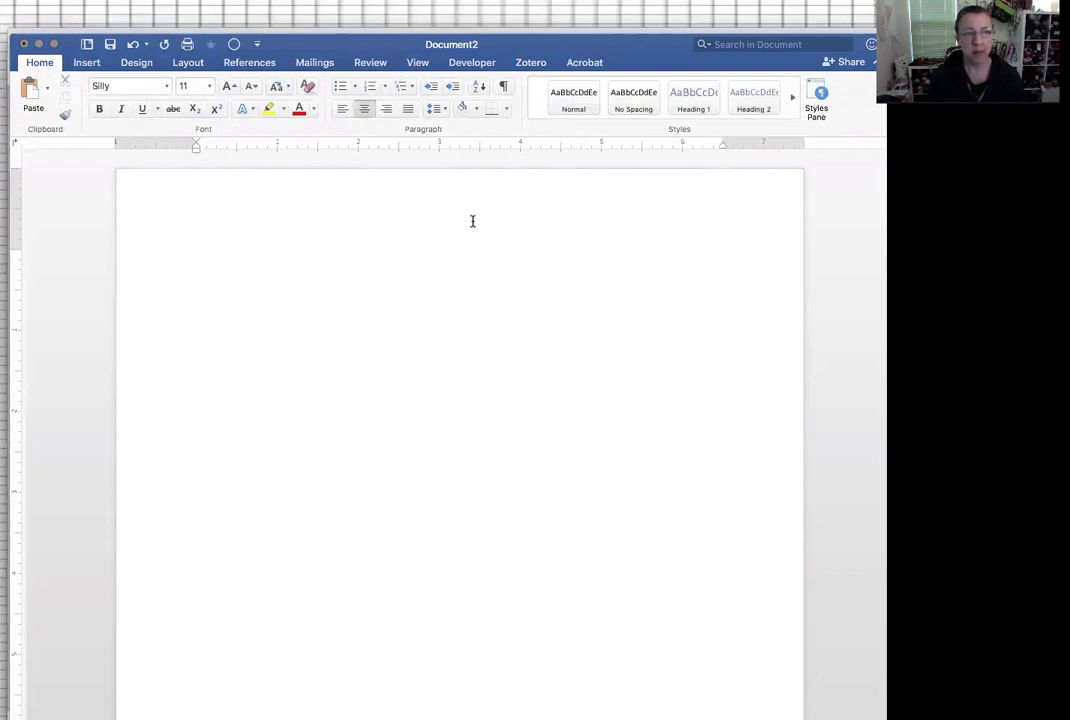
pyautogui.click(209, 88)
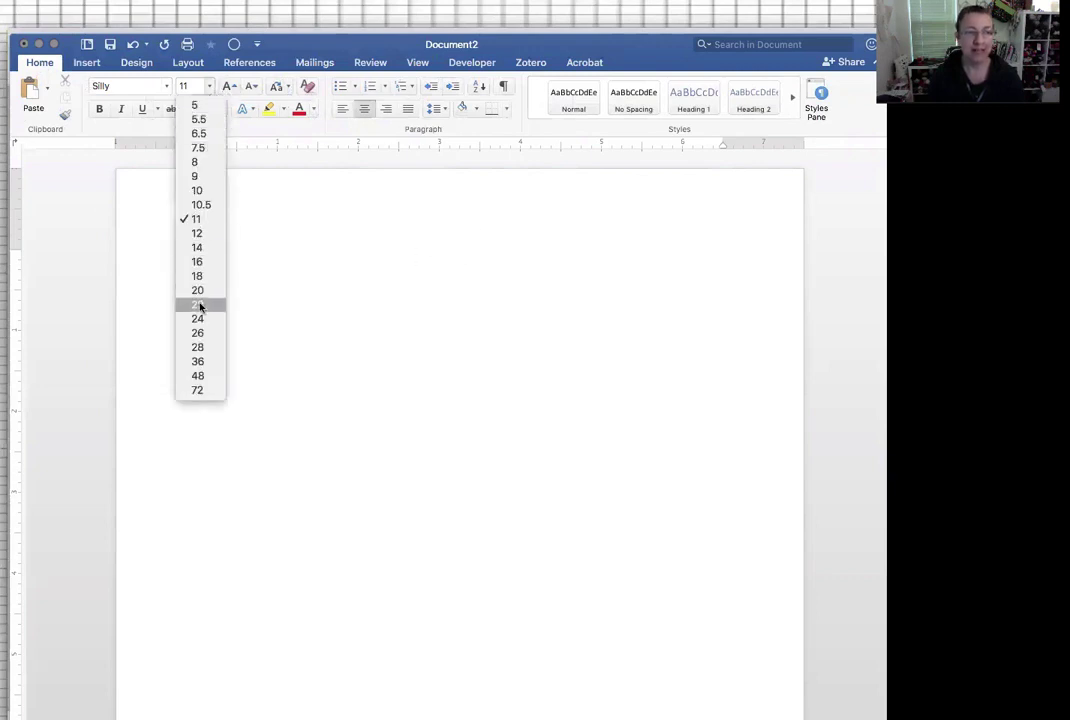
pyautogui.click(200, 363)
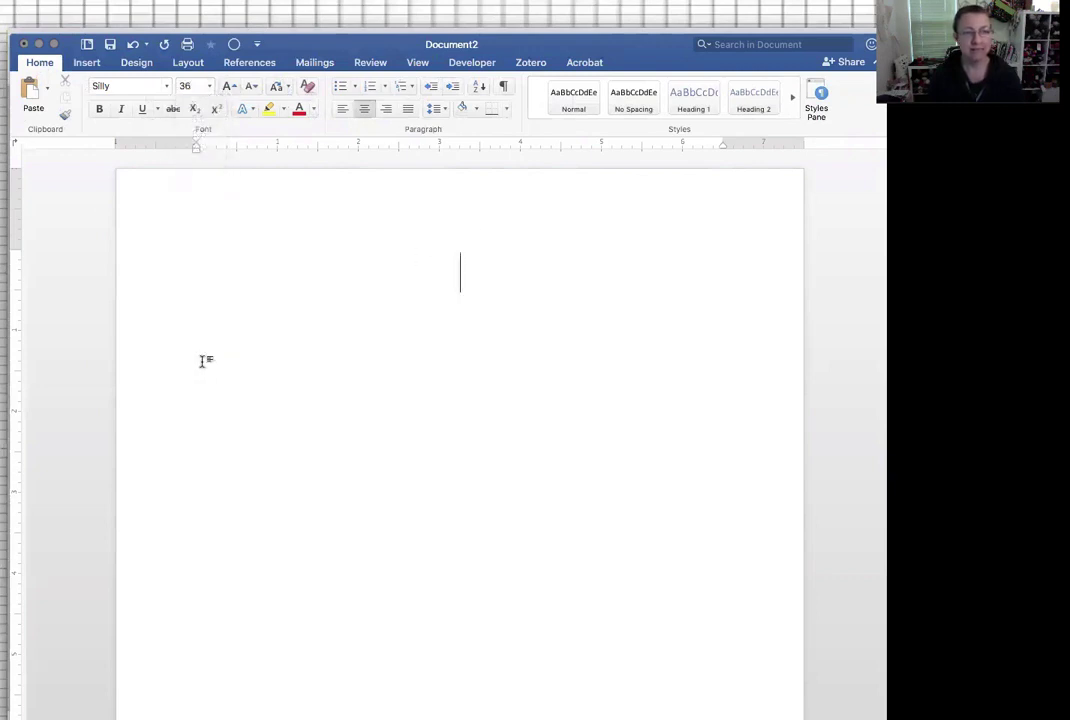
pyautogui.write('Pattern Name')
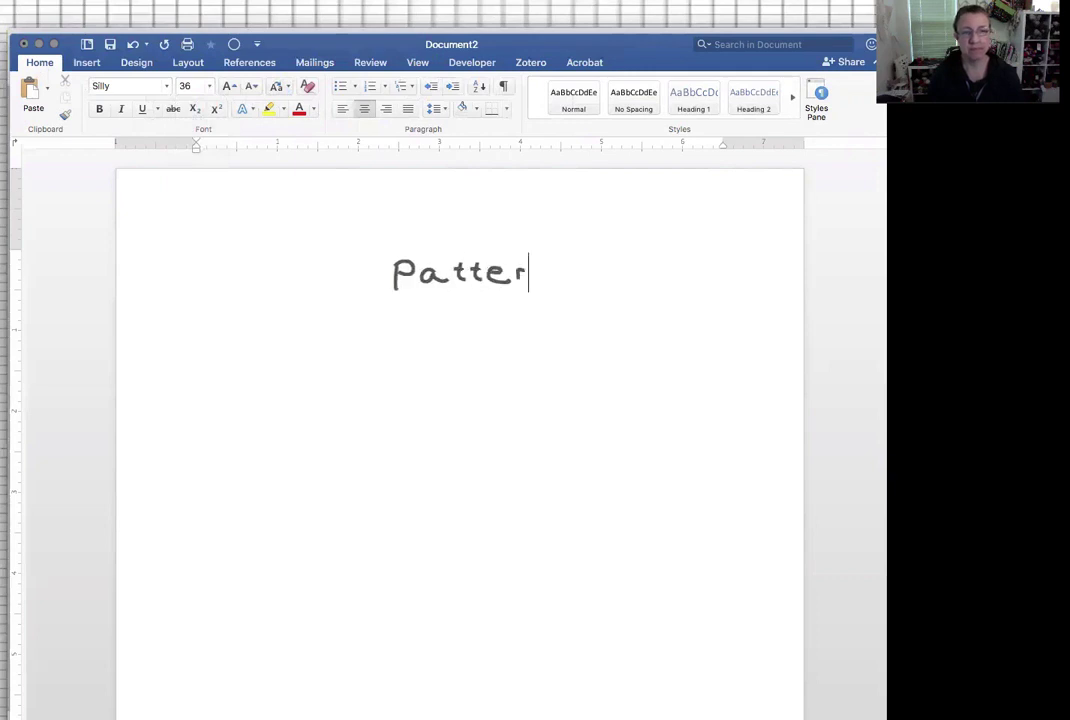